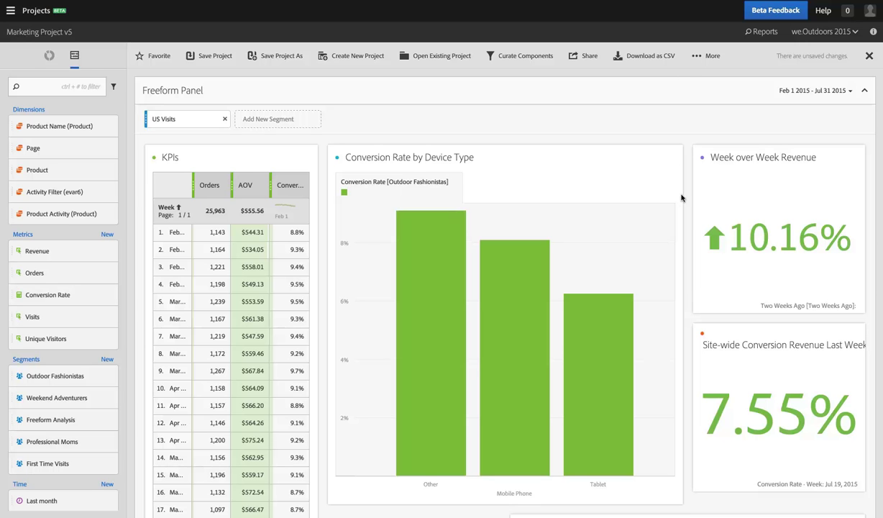
Step: Try wider and narrower widths for the device-type chart and KPIs table, restoring both
drag(673, 190, 492, 184)
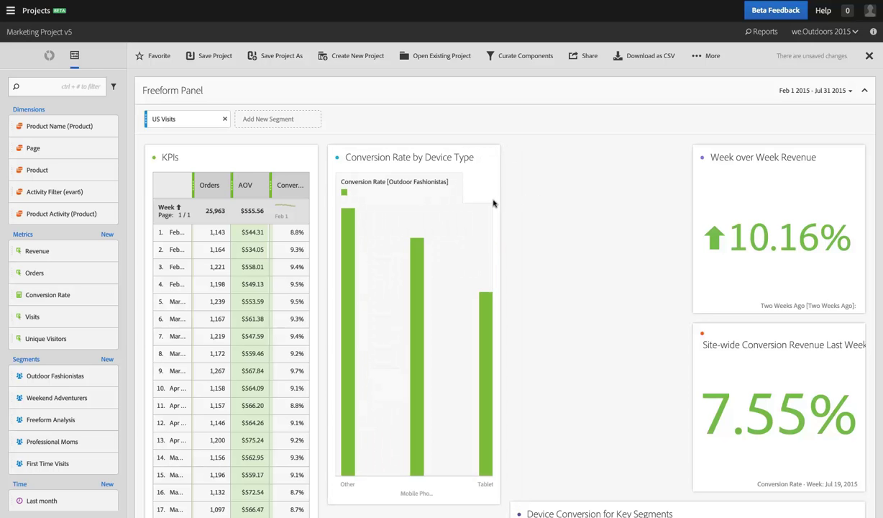
drag(543, 202, 668, 196)
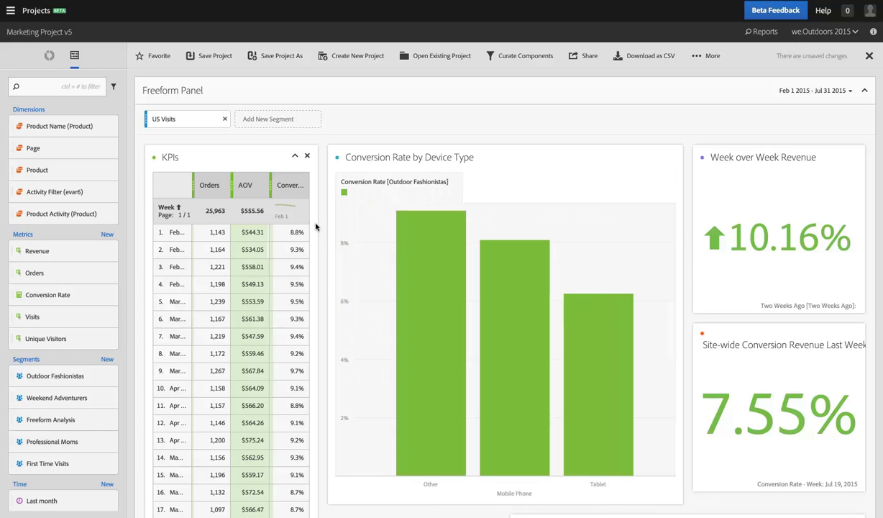
drag(308, 218, 368, 217)
drag(427, 228, 493, 237)
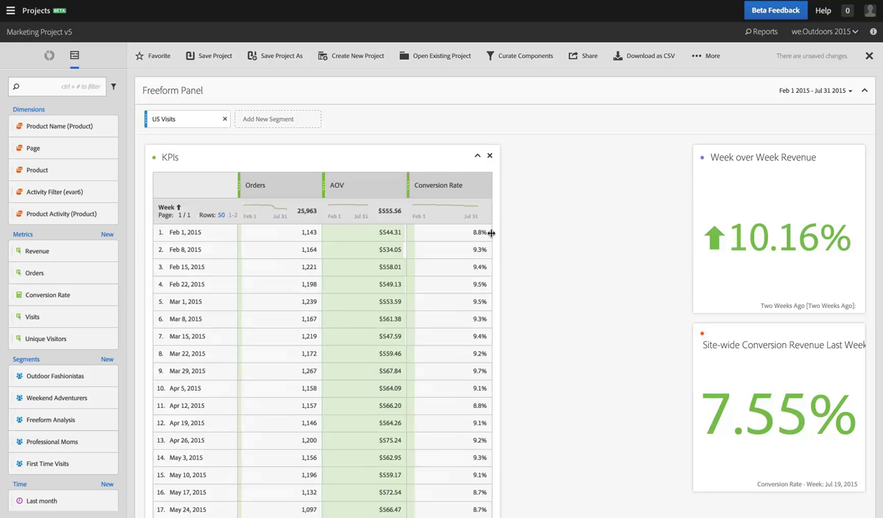
drag(354, 235, 290, 230)
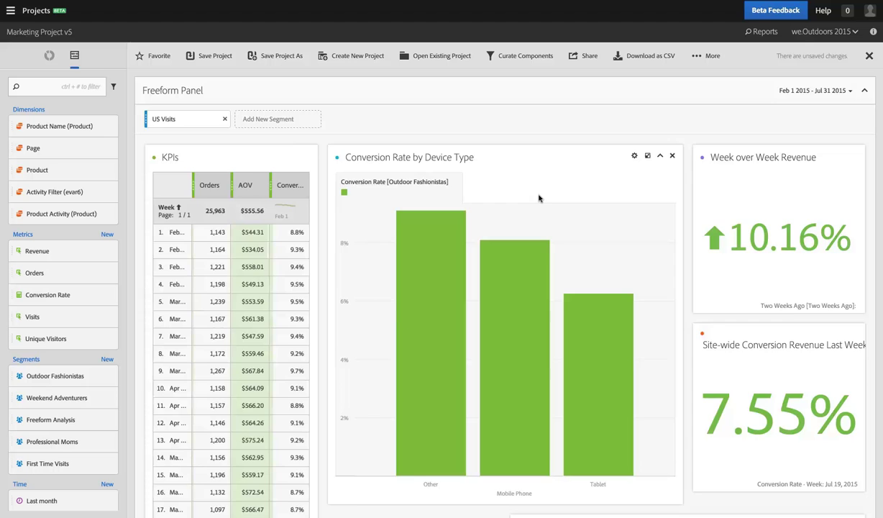
Step: Make the device-type chart taller, shrink it back, and widen Device Conversion to the KPIs table
scroll(539, 198, down, 1)
scroll(539, 198, down, 5)
scroll(518, 191, up, 2)
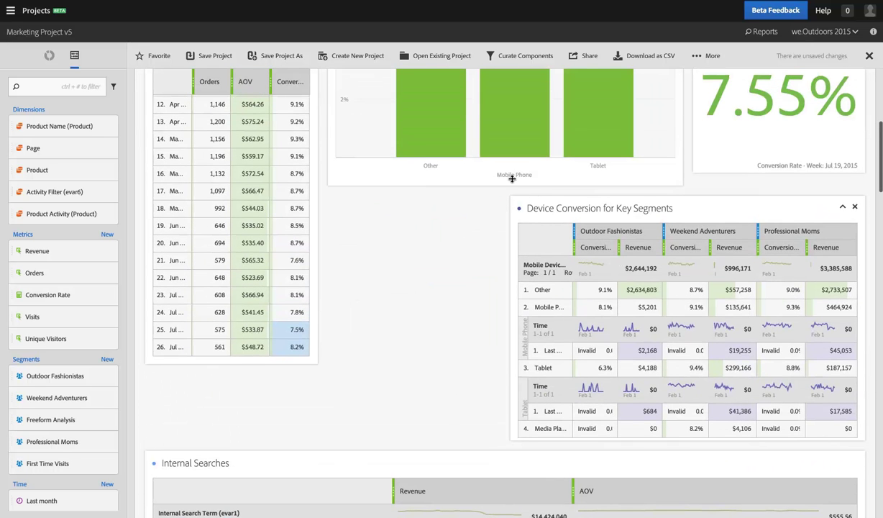
drag(507, 175, 481, 357)
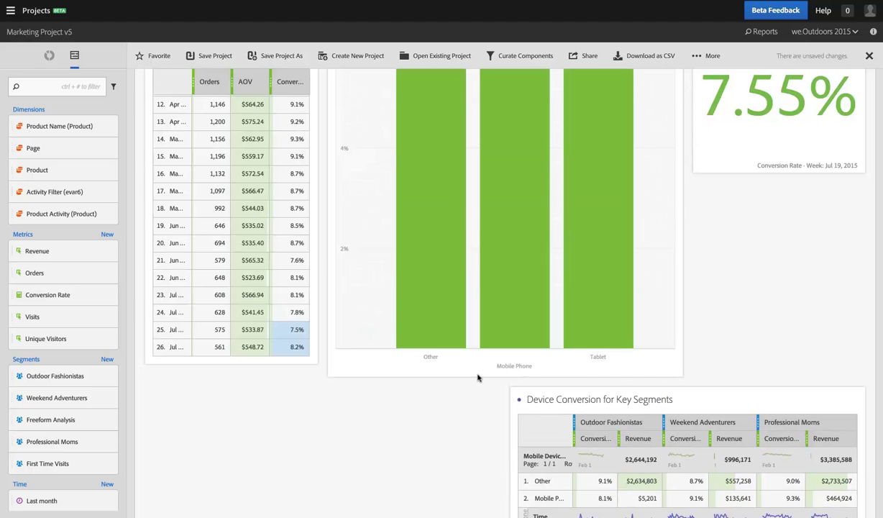
drag(475, 364, 477, 355)
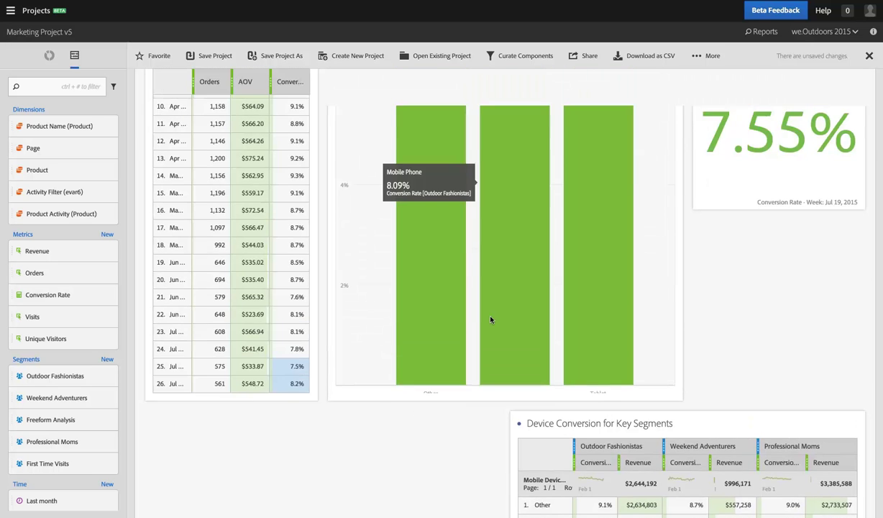
scroll(491, 320, up, 5)
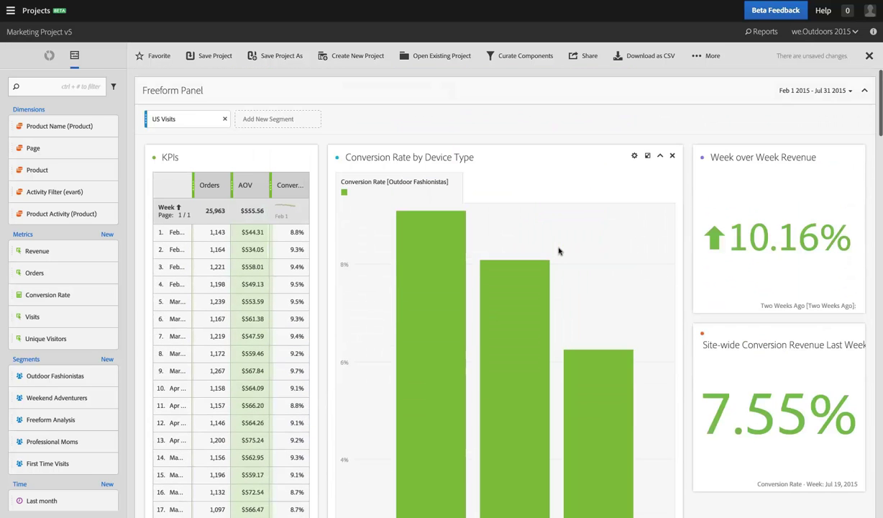
scroll(568, 237, down, 3)
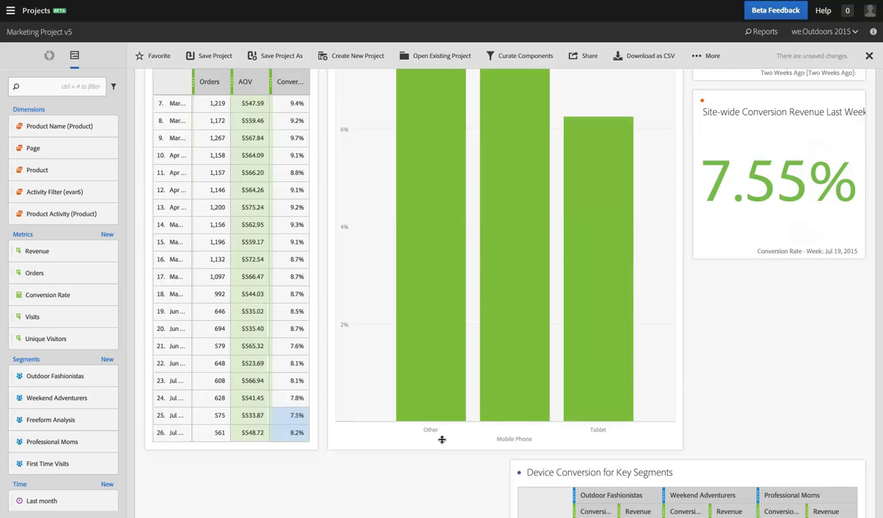
drag(442, 439, 458, 248)
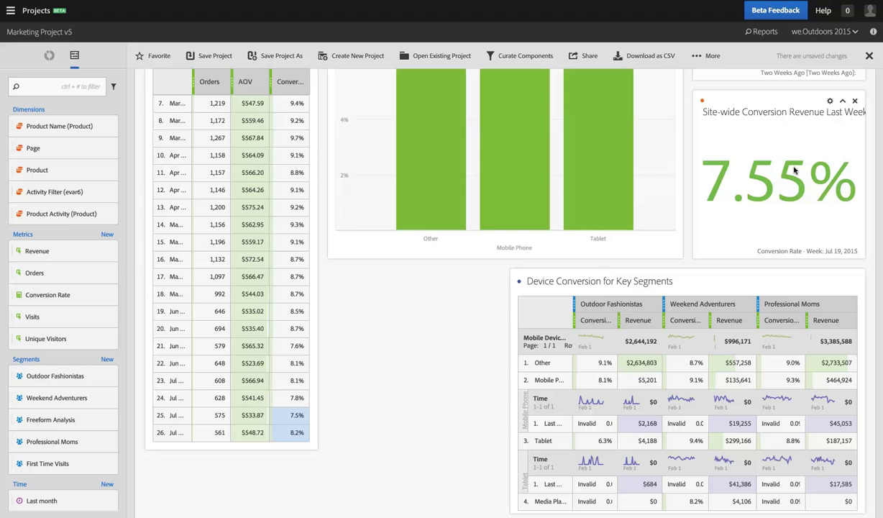
mouse_move(766, 200)
drag(505, 306, 345, 296)
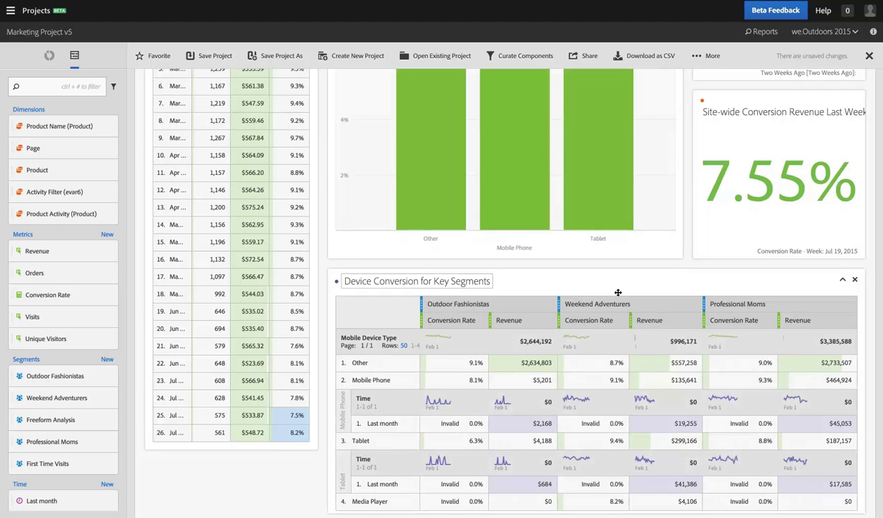
scroll(575, 280, up, 5)
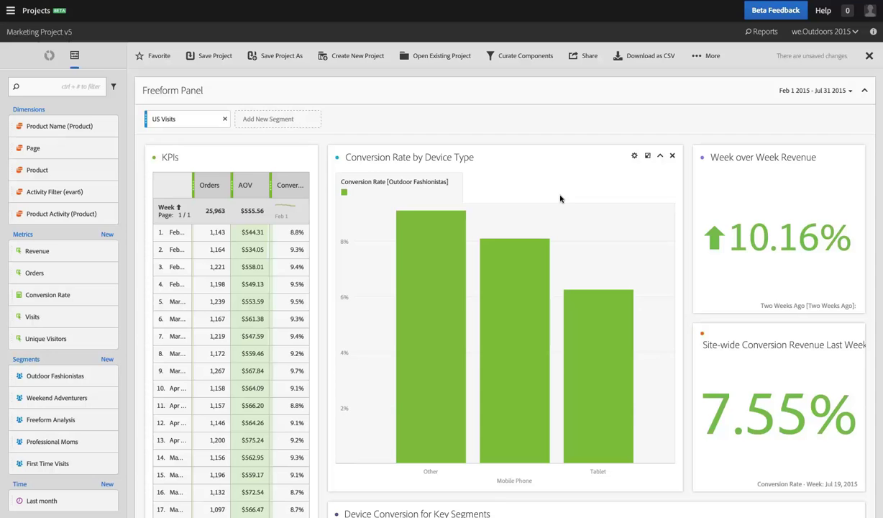
scroll(564, 232, down, 1)
scroll(563, 233, down, 10)
scroll(563, 232, down, 10)
scroll(563, 231, down, 10)
scroll(561, 228, up, 20)
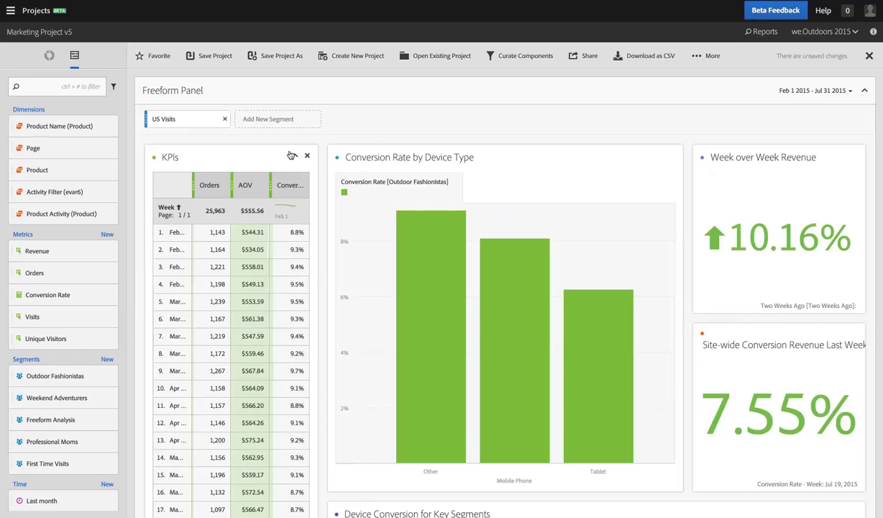
Step: Collapse the KPIs panel, re-expand it, then collapse it and the device-type chart to titles
click(291, 155)
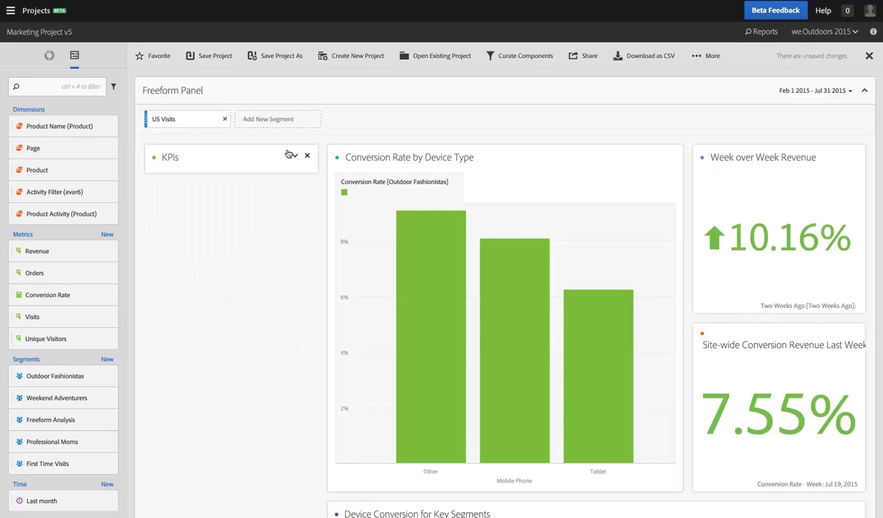
click(291, 155)
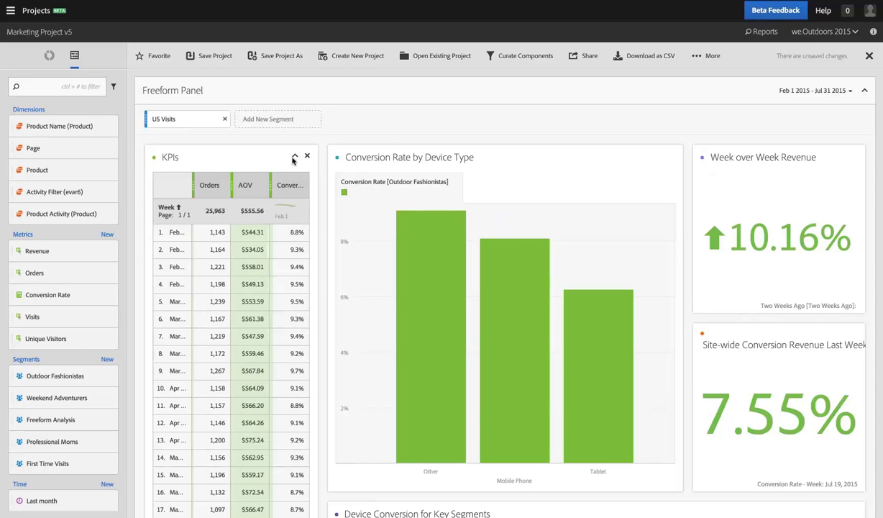
click(291, 155)
click(500, 157)
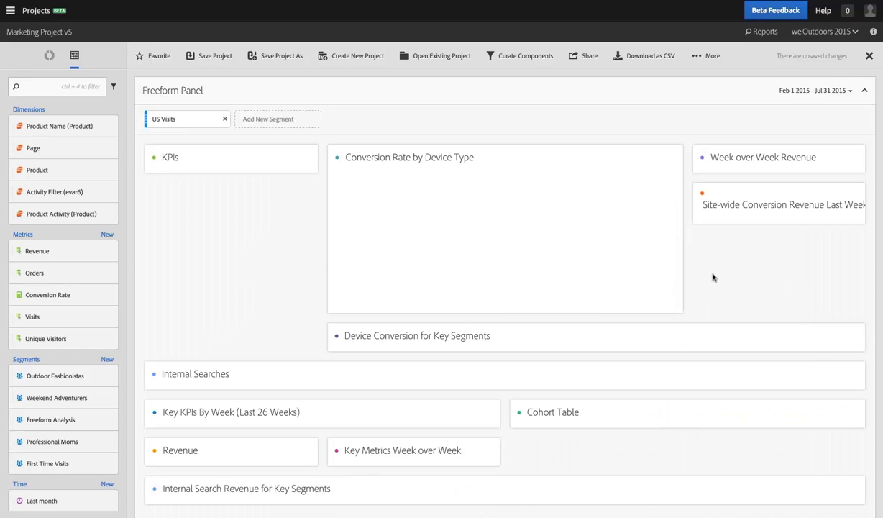
Step: Move Device Conversion for Key Segments into the top row and nudge the Cohort Table lower
scroll(297, 274, down, 2)
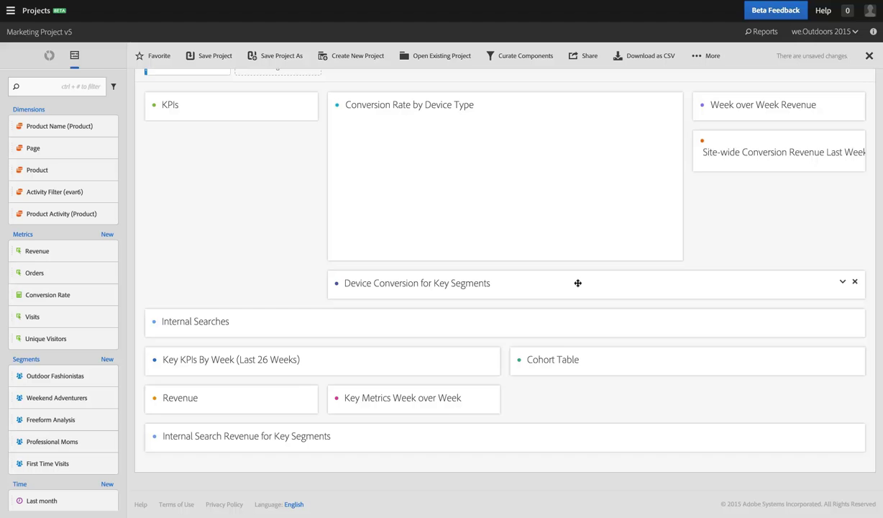
drag(577, 283, 417, 93)
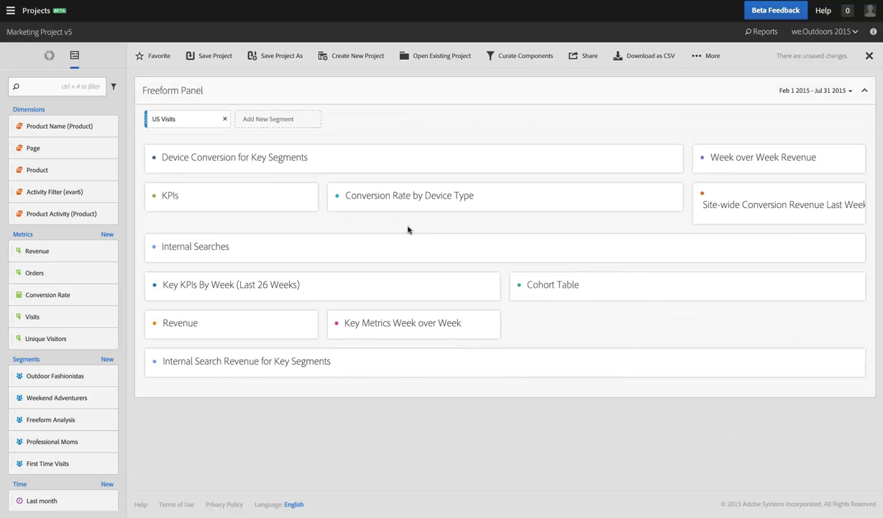
drag(583, 291, 588, 315)
Step: Move the Revenue panel up beside Key KPIs By Week, above the Cohort Table
click(472, 327)
click(335, 310)
click(331, 314)
click(331, 314)
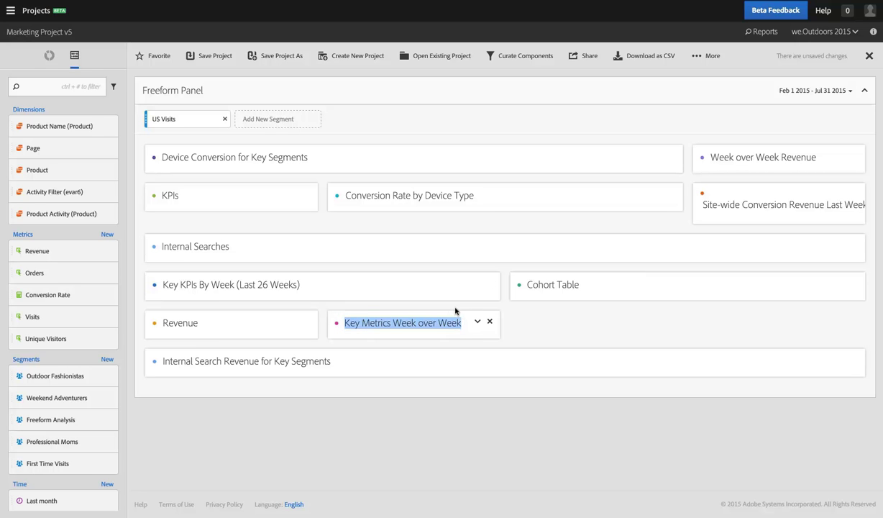
drag(479, 261, 634, 279)
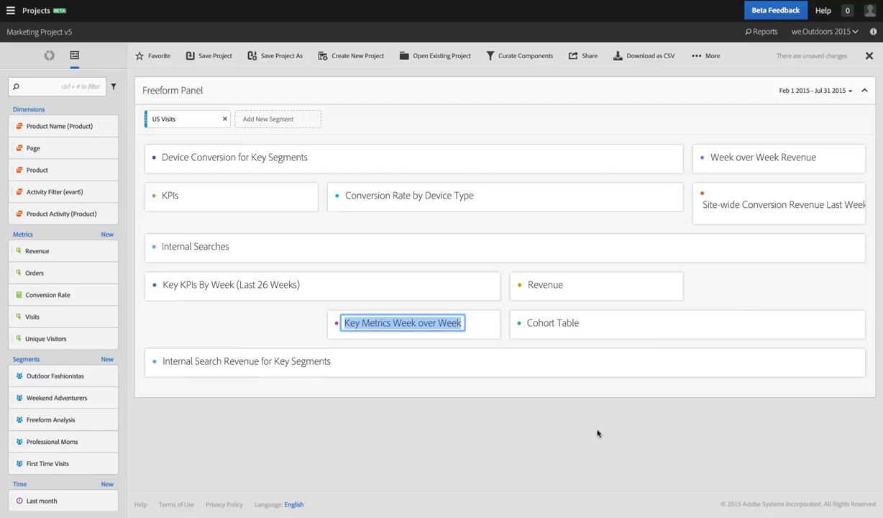
Step: Keep the Key Metrics Week over Week title unchanged and re-expand the Device Conversion table
click(492, 448)
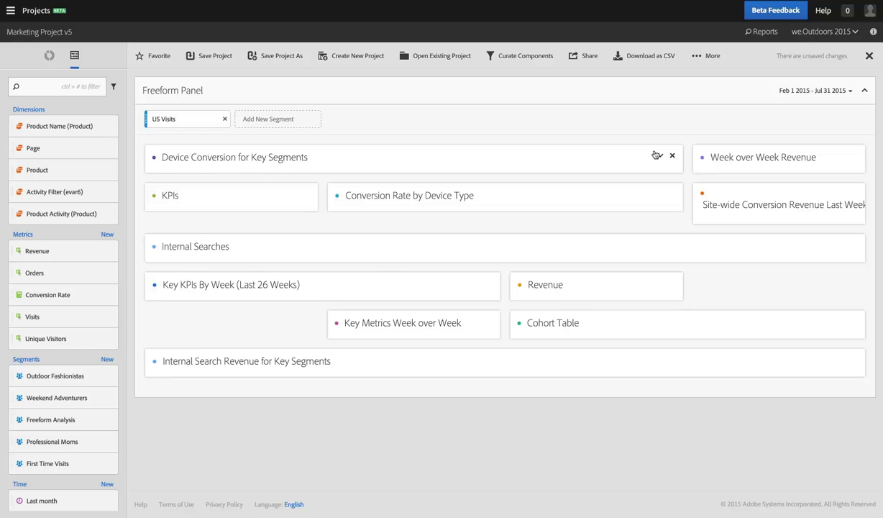
click(656, 156)
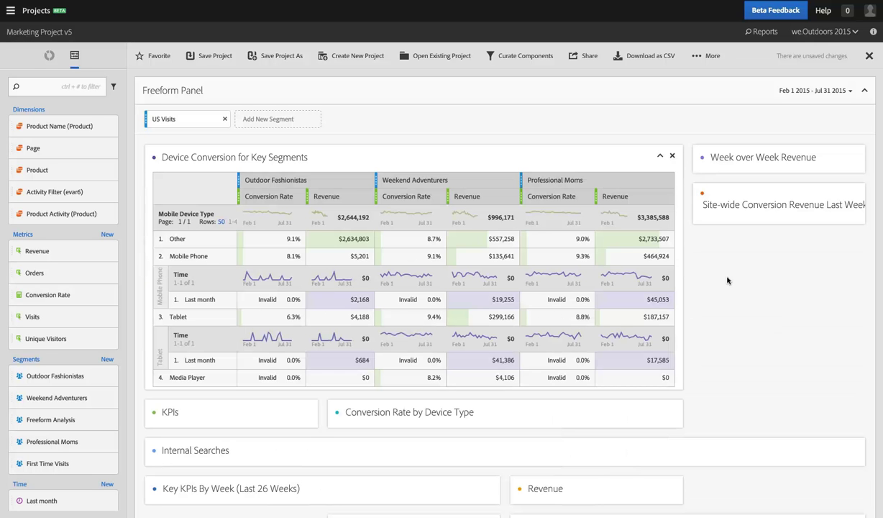